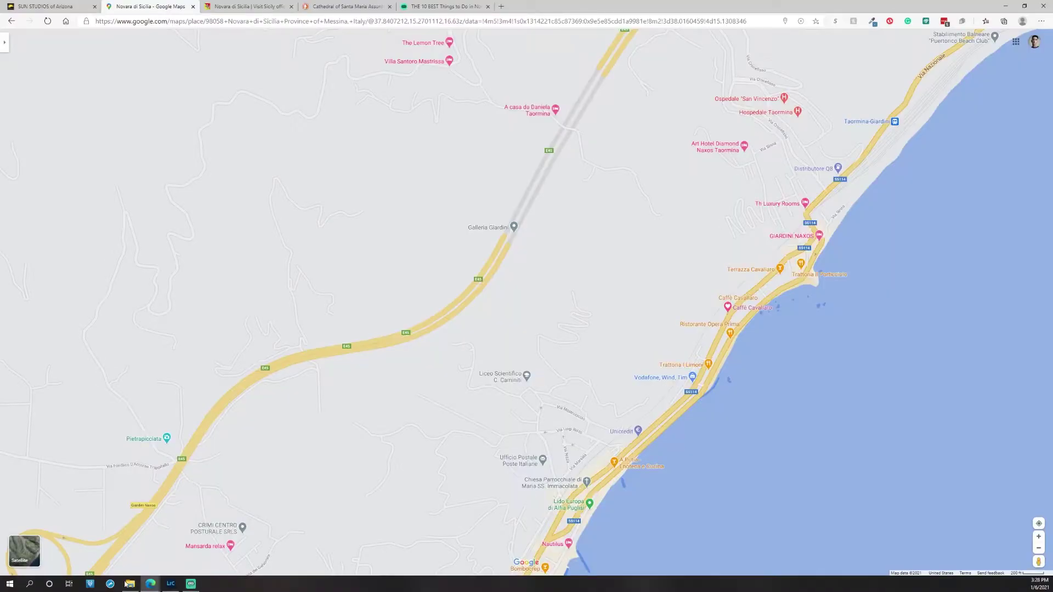
# Switch to Lightroom Classic and review the coastal photos up to the snowy volcano shot, examining the volcano's summit up close
pyautogui.click(171, 584)
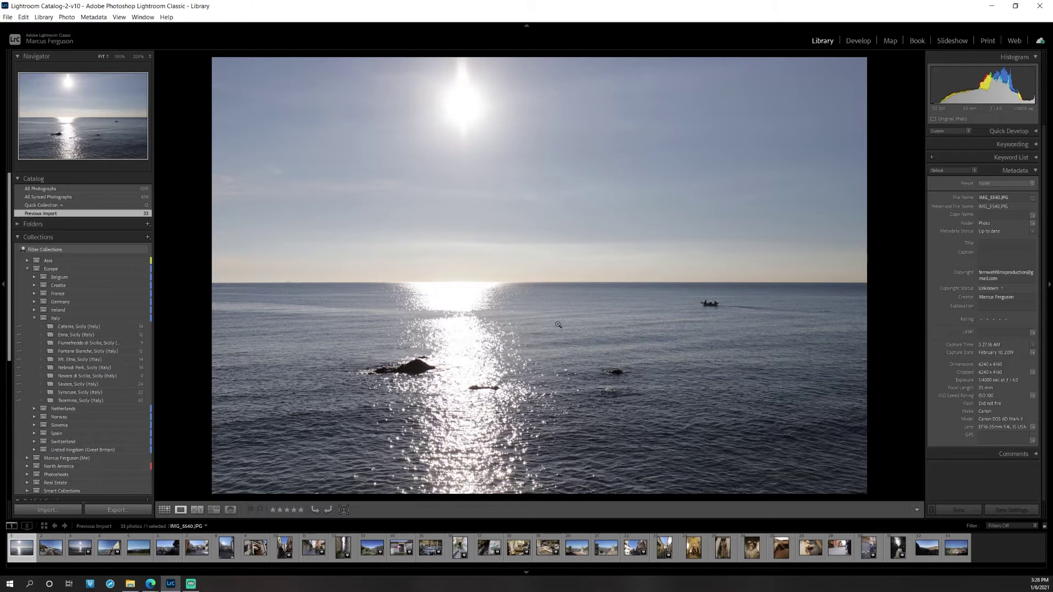
pyautogui.press('Right')
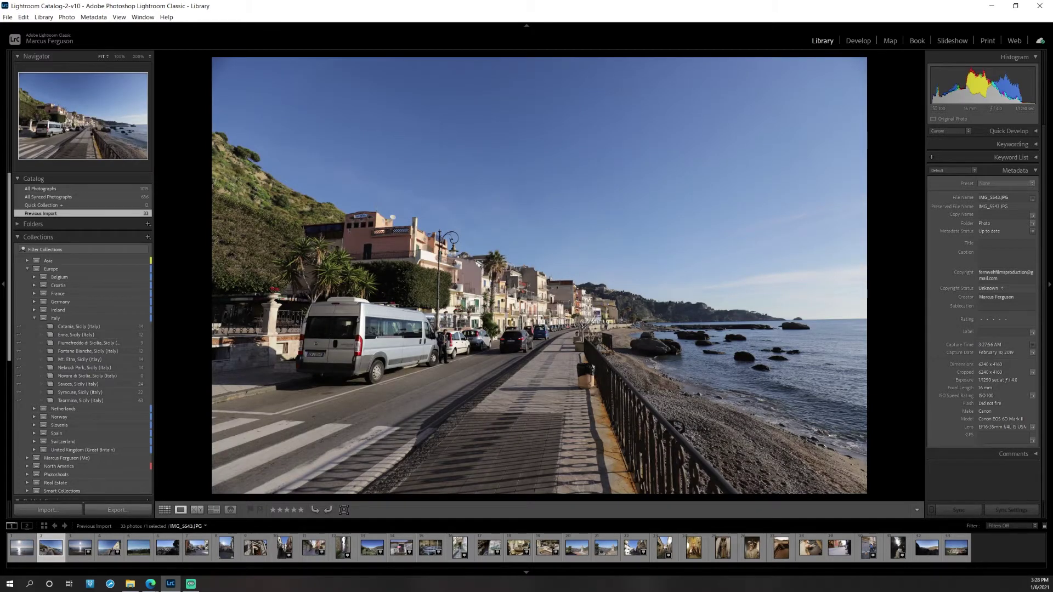
pyautogui.click(589, 284)
pyautogui.click(520, 254)
pyautogui.press('Right')
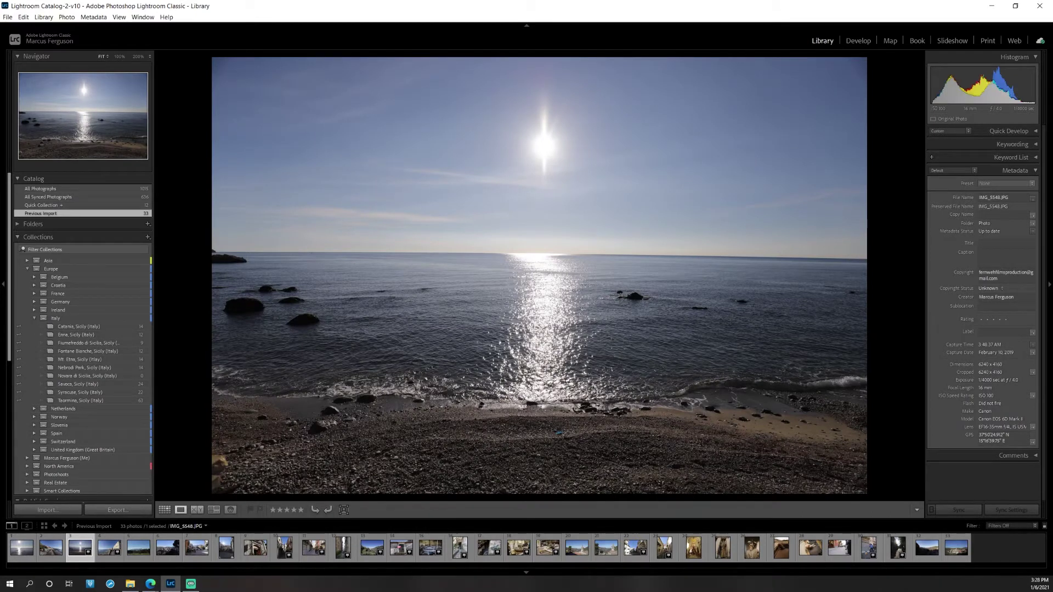
pyautogui.press('Right')
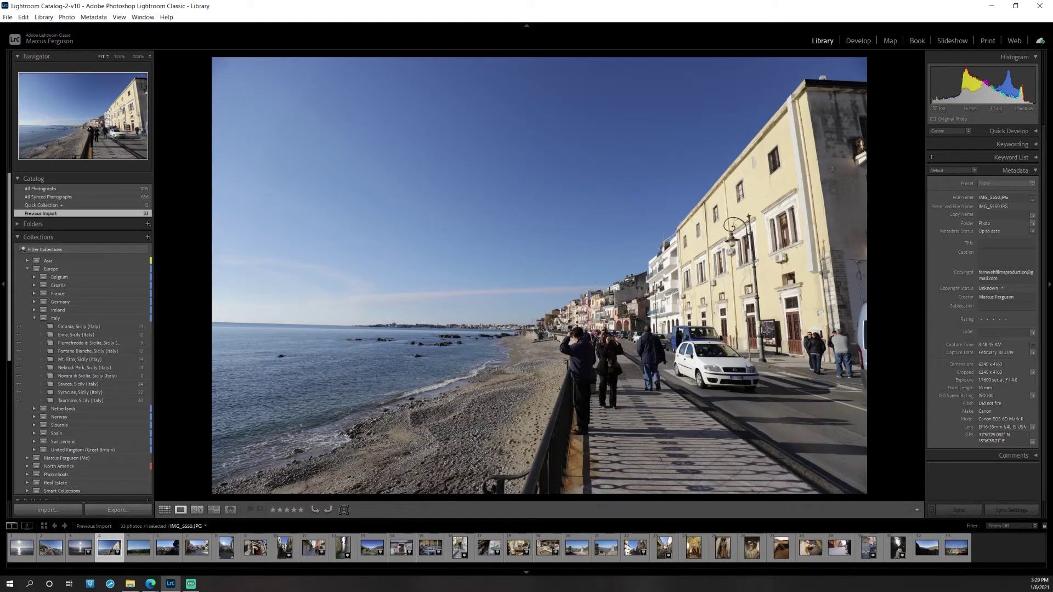
pyautogui.press('Right')
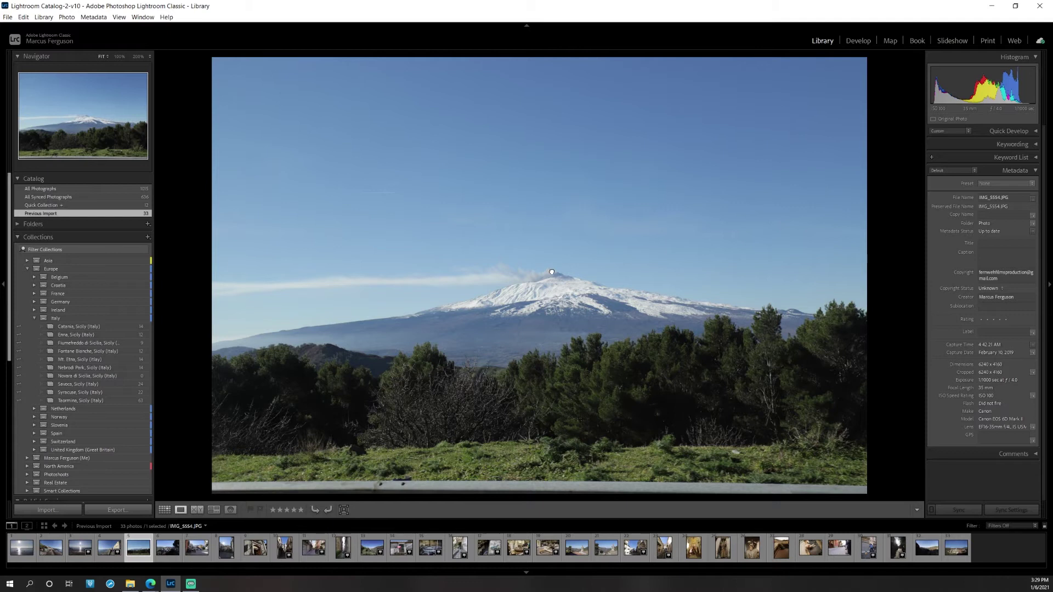
pyautogui.click(552, 275)
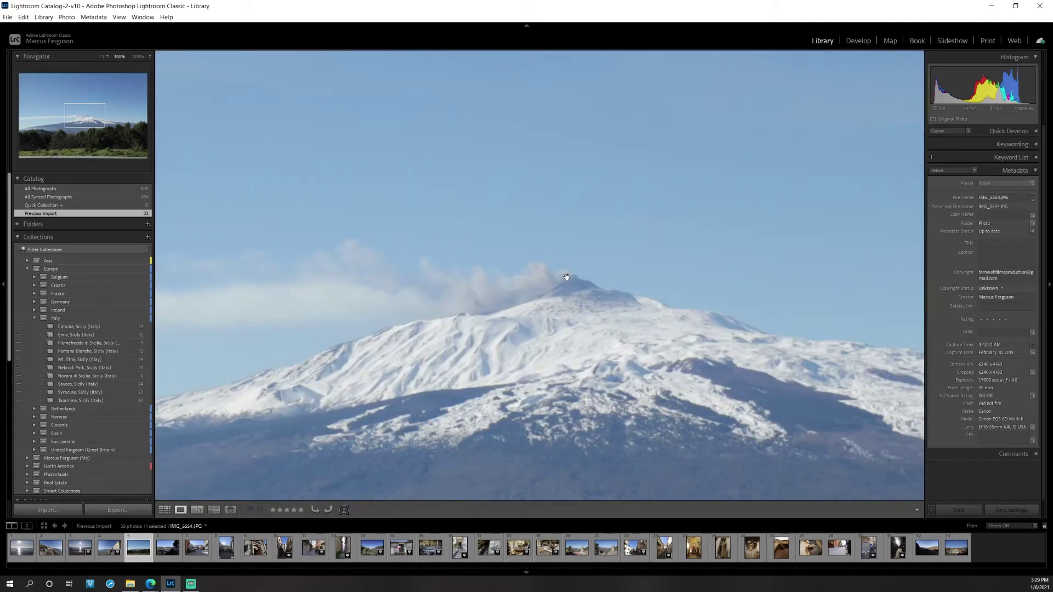
pyautogui.click(454, 285)
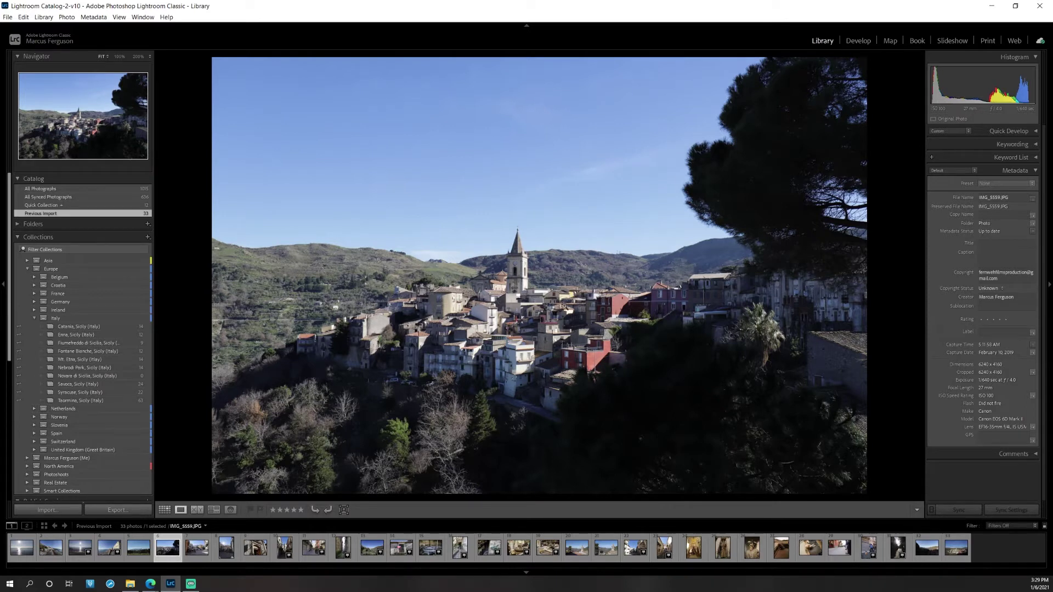
# Browse the village photos from the town square through the shopfront, narrow streets and alley to the valley view
pyautogui.press('Right')
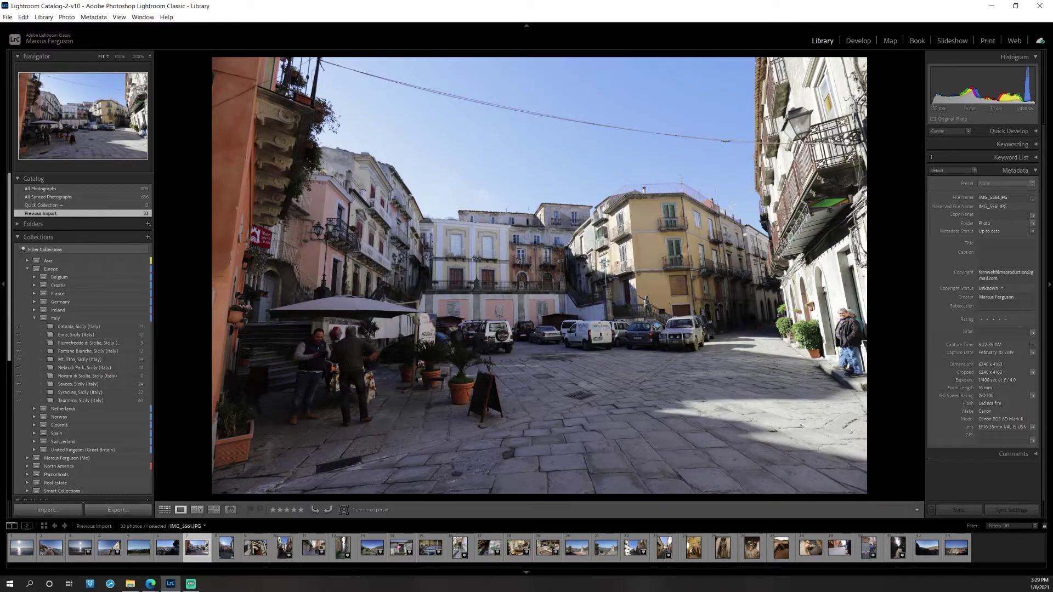
pyautogui.press('Right')
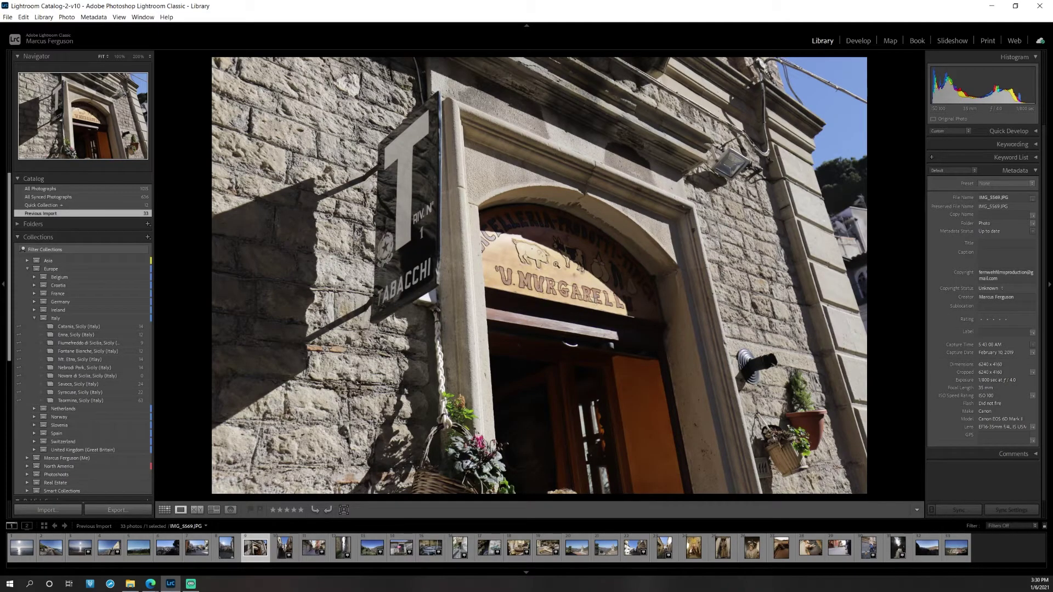
pyautogui.press('Right')
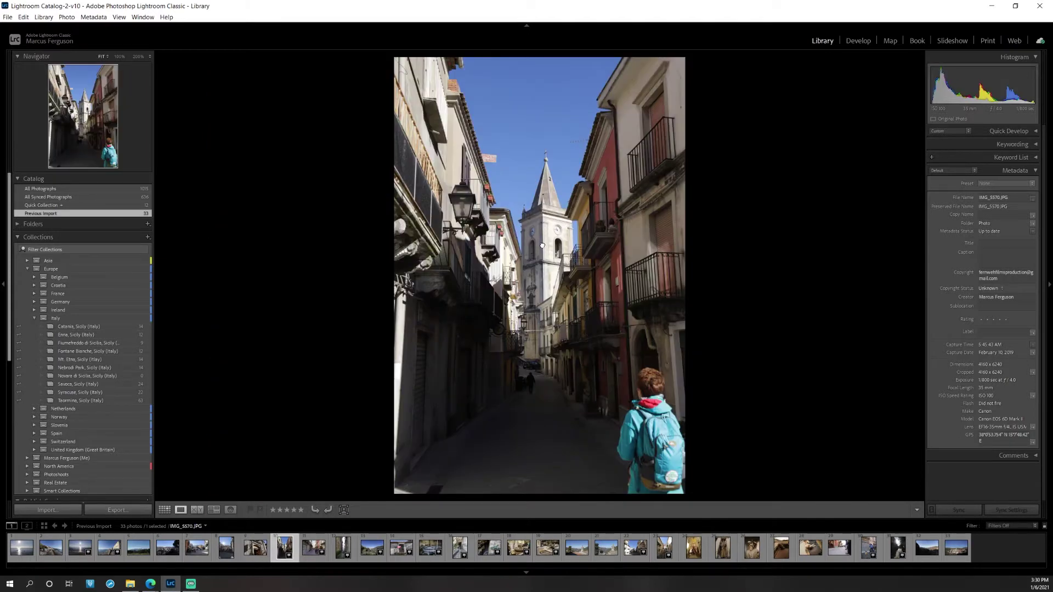
pyautogui.moveTo(543, 248); pyautogui.dragTo(559, 356)
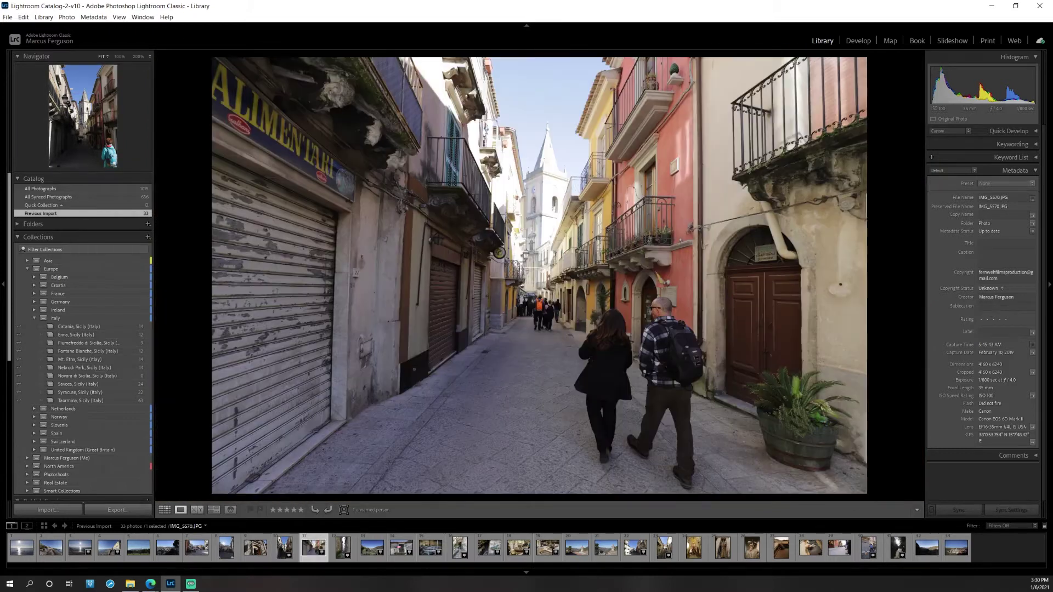
pyautogui.press('Right')
pyautogui.press('Right')
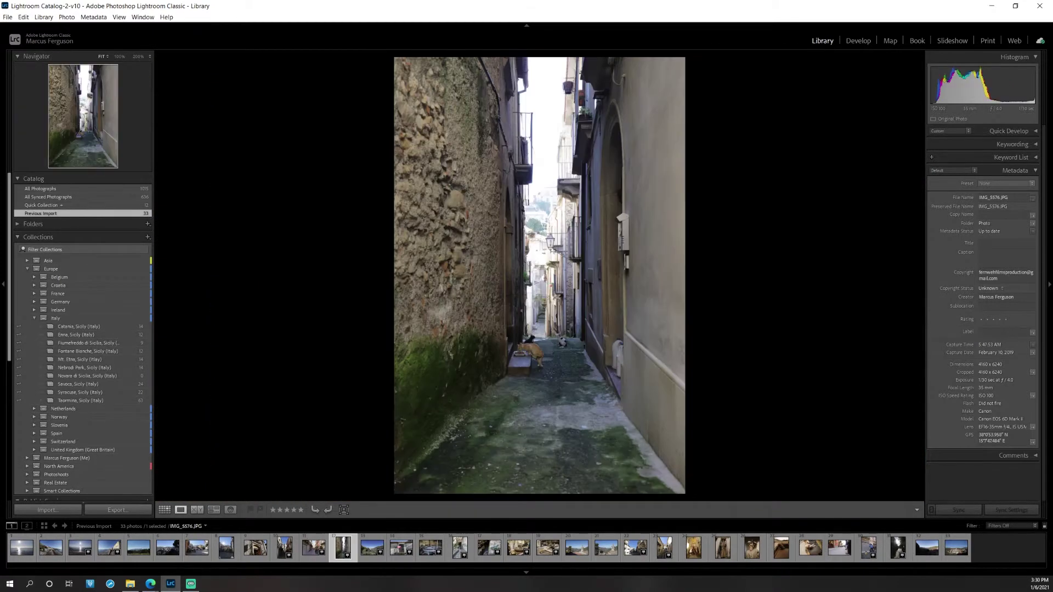
pyautogui.click(525, 355)
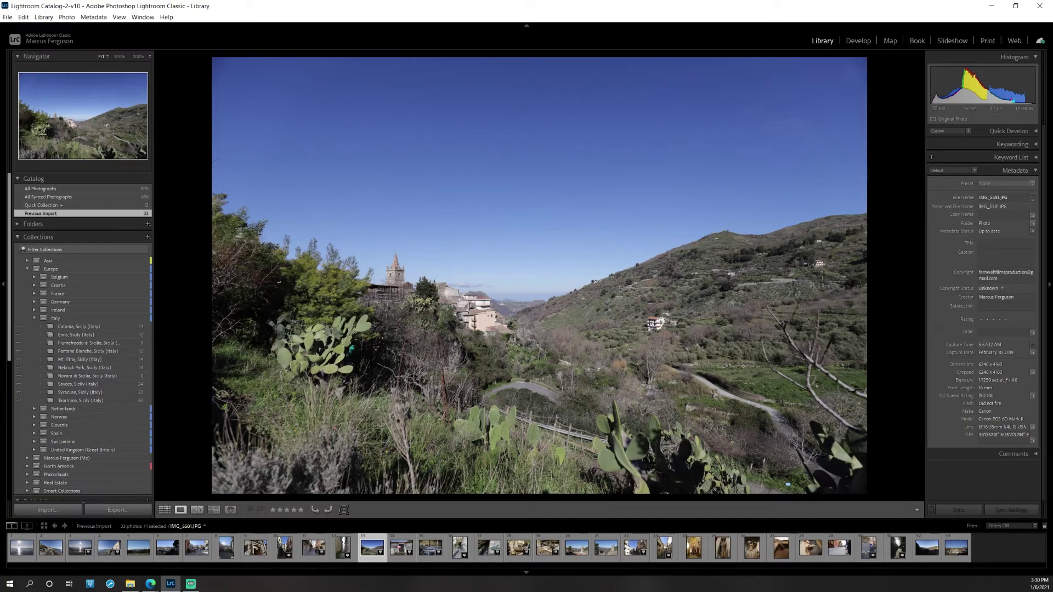
pyautogui.press('Right')
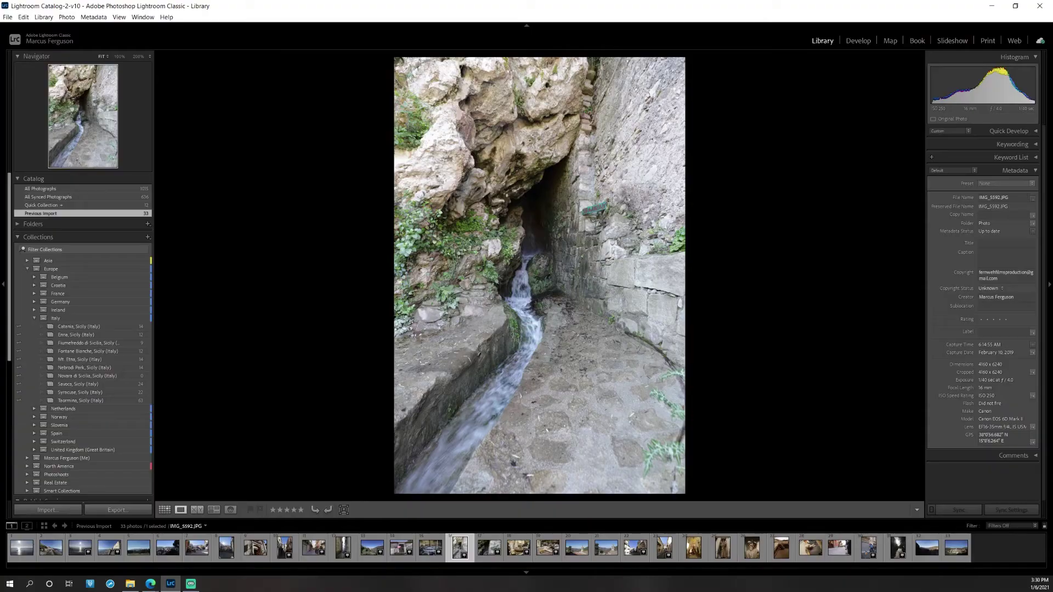
# View the SBAANZADO waterfall sign photo, and examine the mill photo's decorated hopper and millstone up close
pyautogui.click(489, 547)
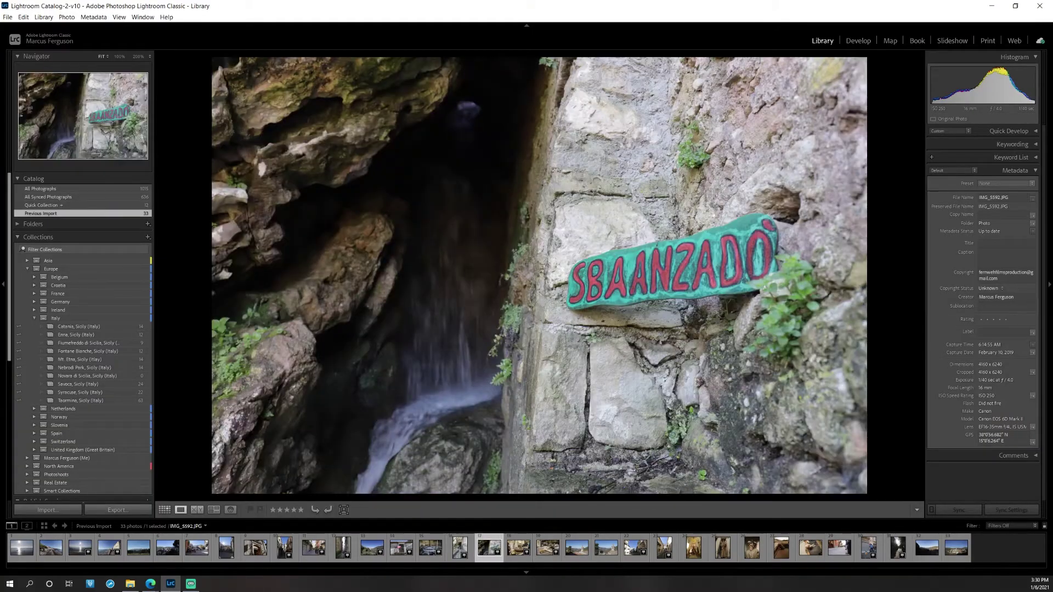
pyautogui.click(519, 547)
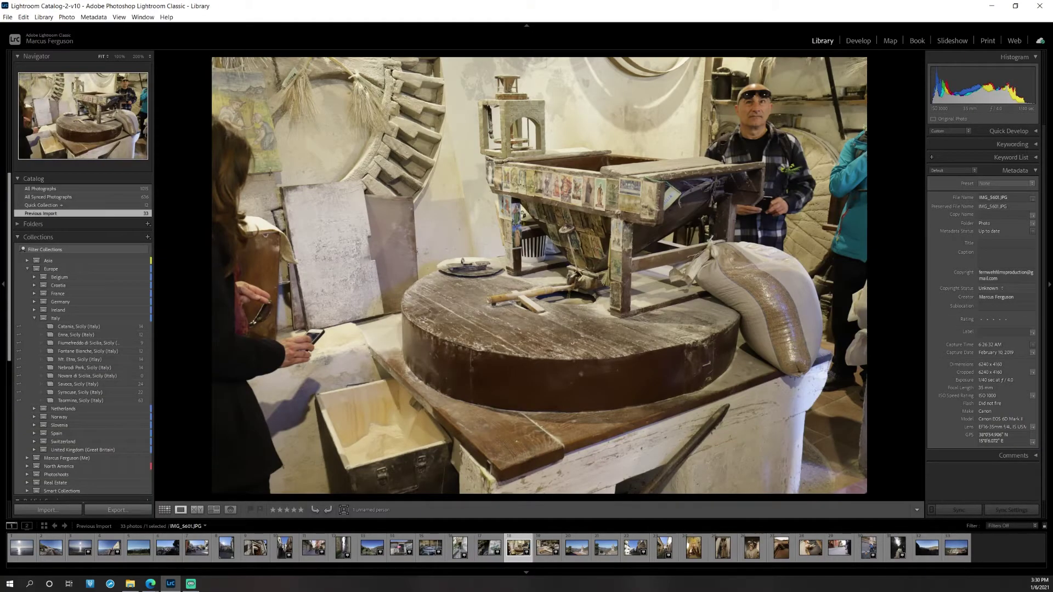
pyautogui.click(564, 194)
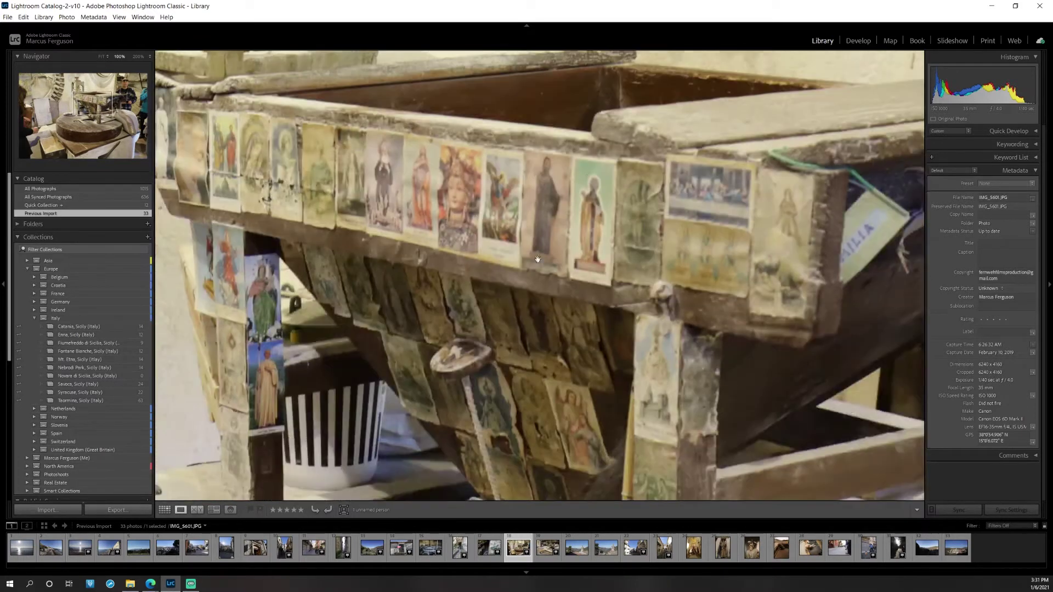
pyautogui.moveTo(537, 259); pyautogui.dragTo(605, 195)
pyautogui.moveTo(571, 329); pyautogui.dragTo(570, 211)
pyautogui.moveTo(571, 362); pyautogui.dragTo(564, 315)
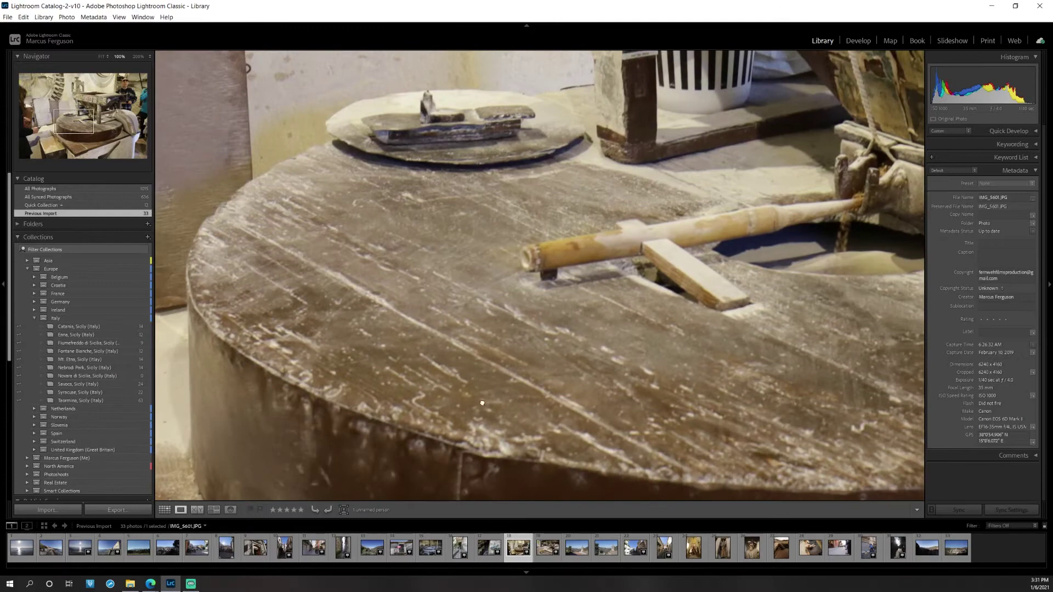
pyautogui.moveTo(485, 398); pyautogui.dragTo(859, 107)
pyautogui.moveTo(584, 378); pyautogui.dragTo(617, 242)
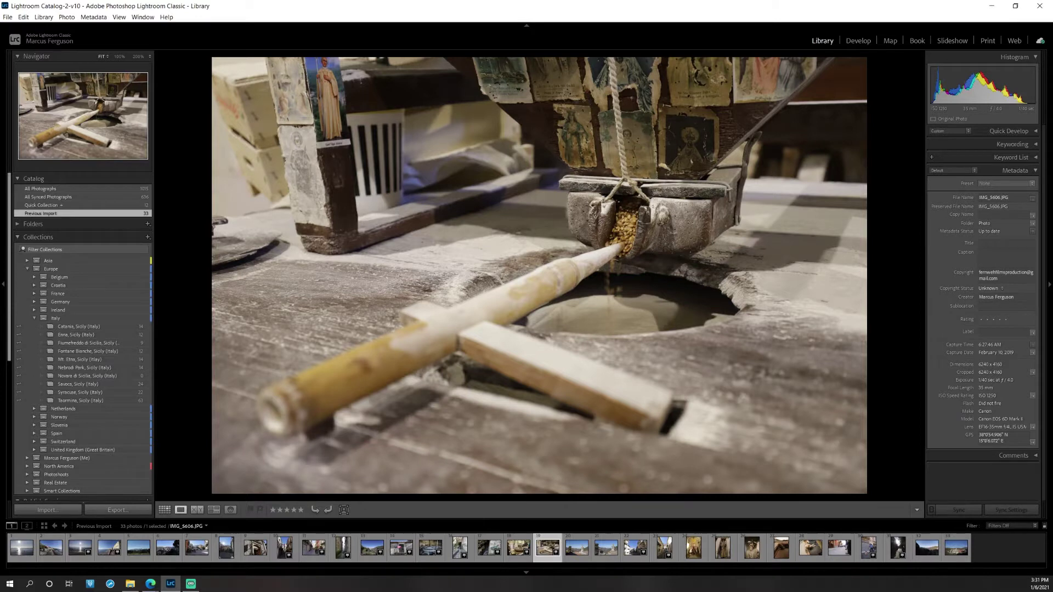
# Review the remaining imported photos, from the bell tower and streets through the mummies and cheese-rolling shot to the last landscape
pyautogui.press('Right')
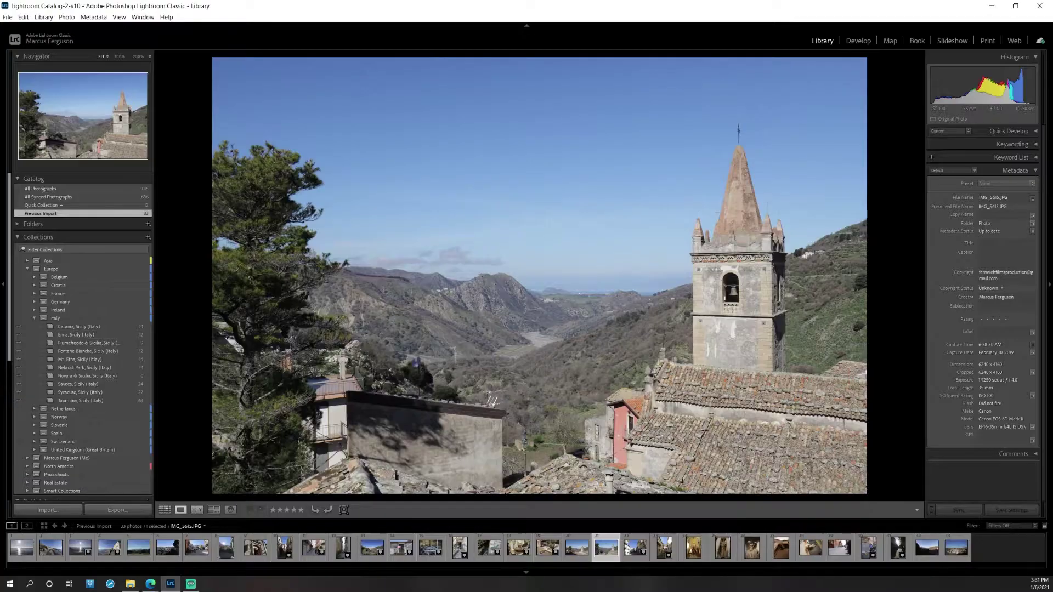
pyautogui.press('Right')
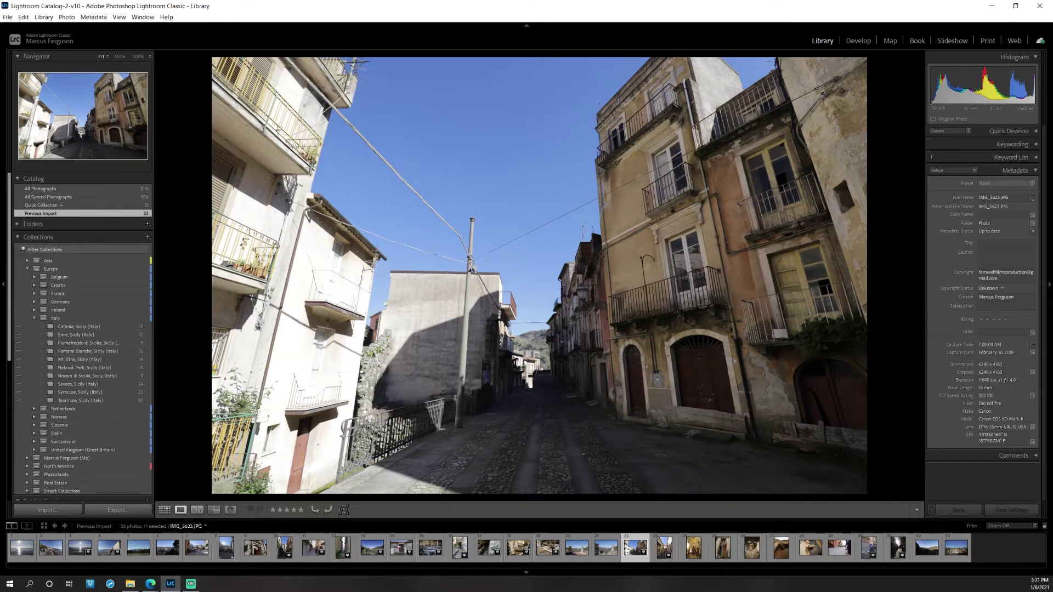
pyautogui.press('Right')
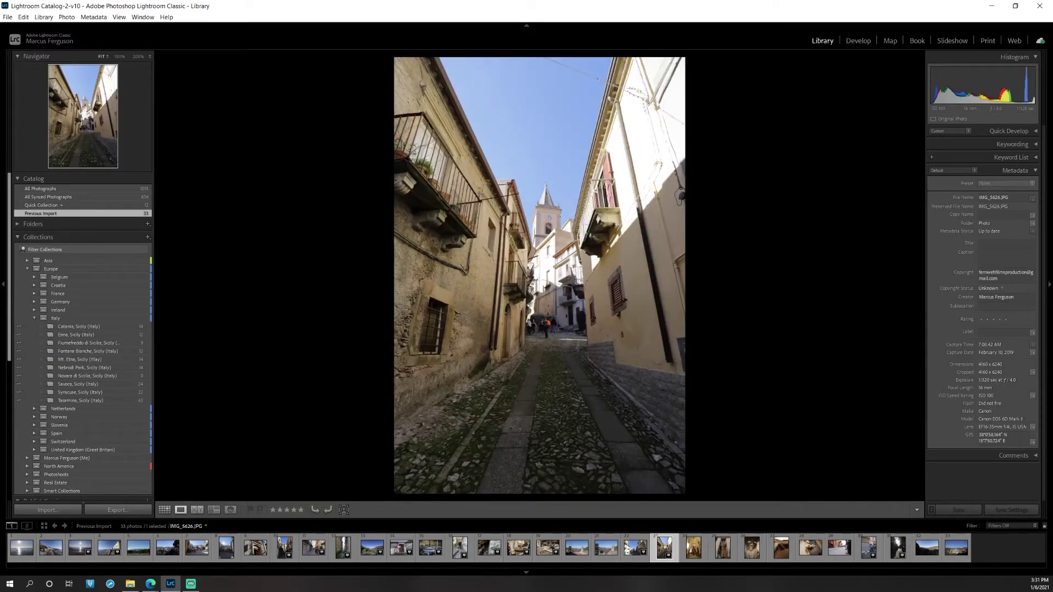
pyautogui.press('Right')
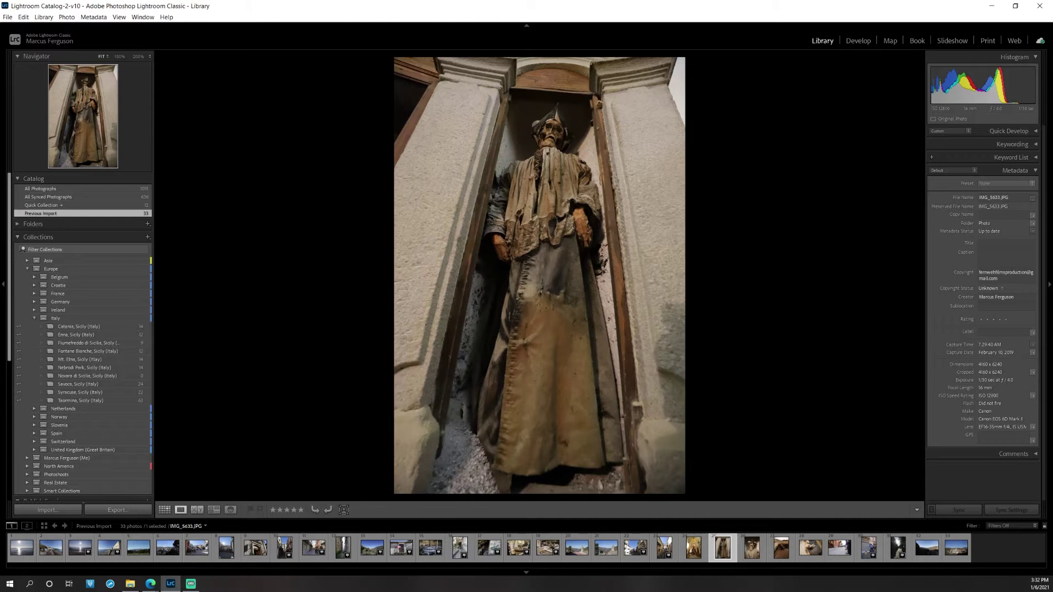
pyautogui.click(580, 218)
pyautogui.moveTo(583, 265); pyautogui.dragTo(811, 387)
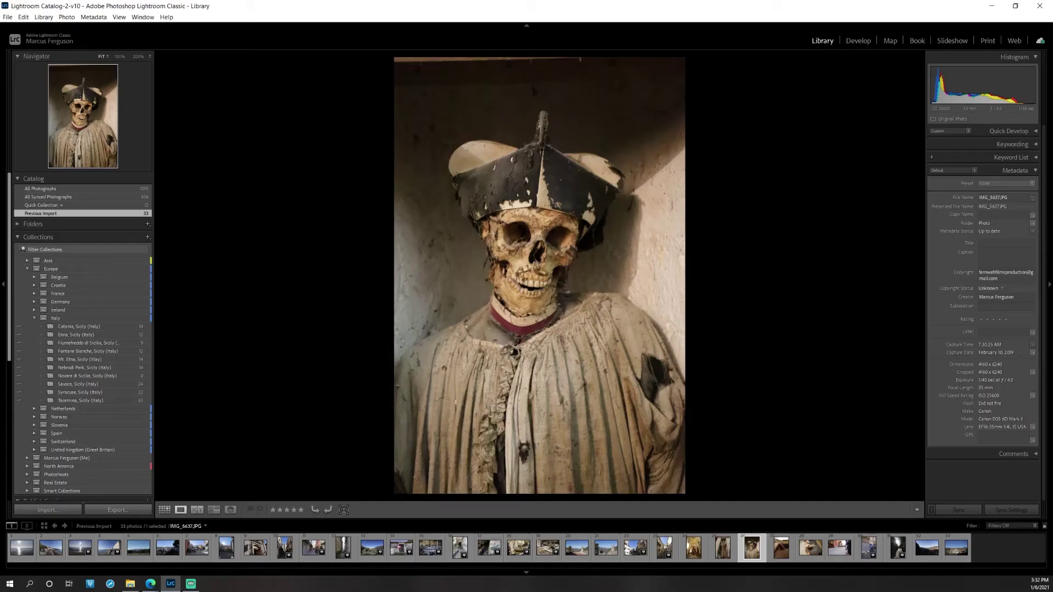
pyautogui.press('Right')
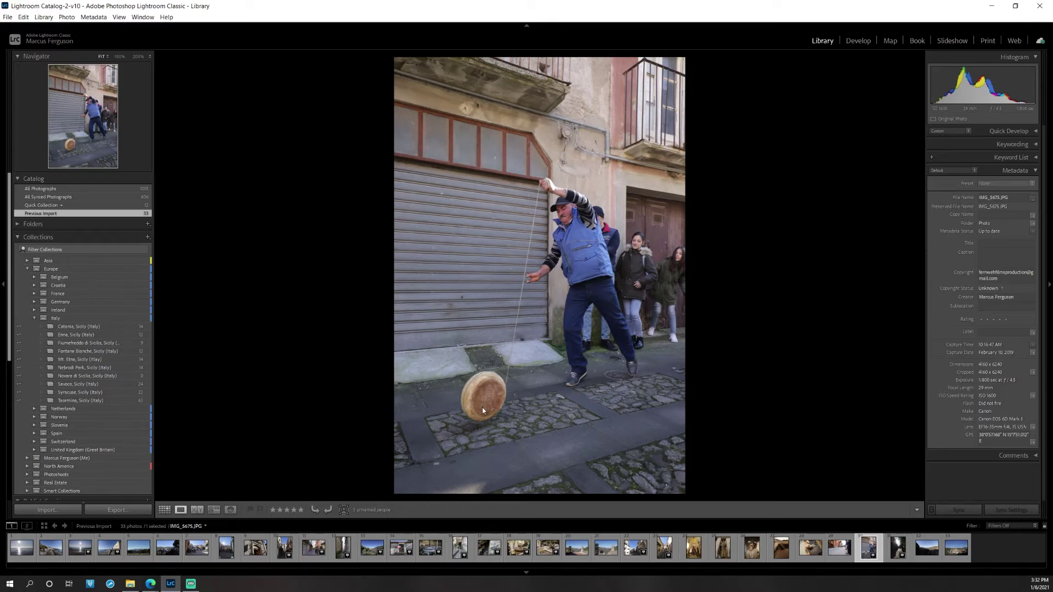
pyautogui.click(482, 407)
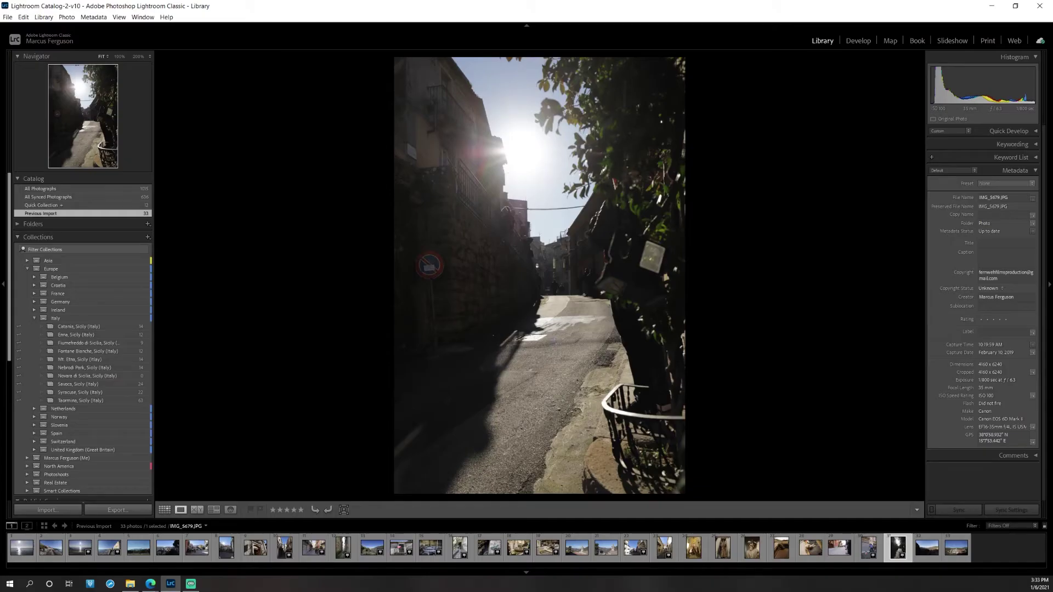
pyautogui.click(927, 547)
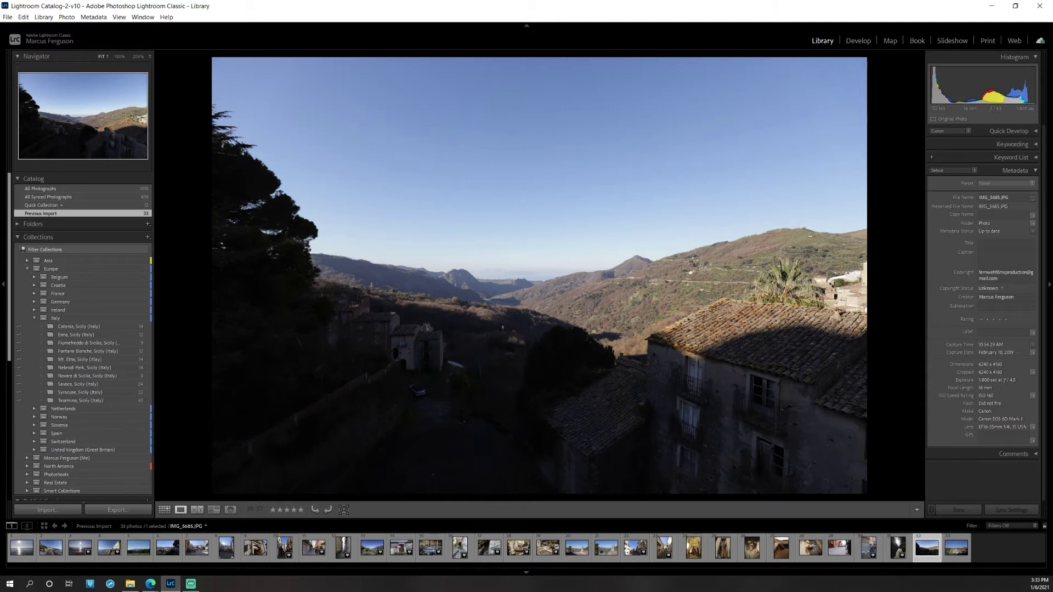
pyautogui.click(956, 547)
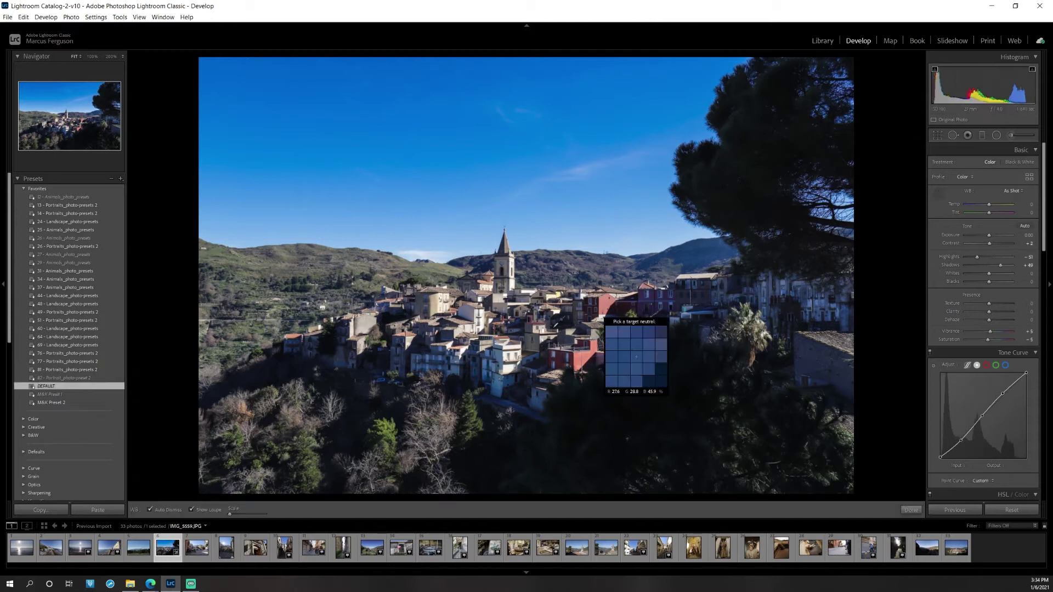
# Set a custom white balance for the village overview photo with Temp +18 and Tint +5, and set Highlights to -100
pyautogui.click(594, 400)
pyautogui.moveTo(977, 256); pyautogui.dragTo(964, 258)
pyautogui.moveTo(993, 205); pyautogui.dragTo(990, 213)
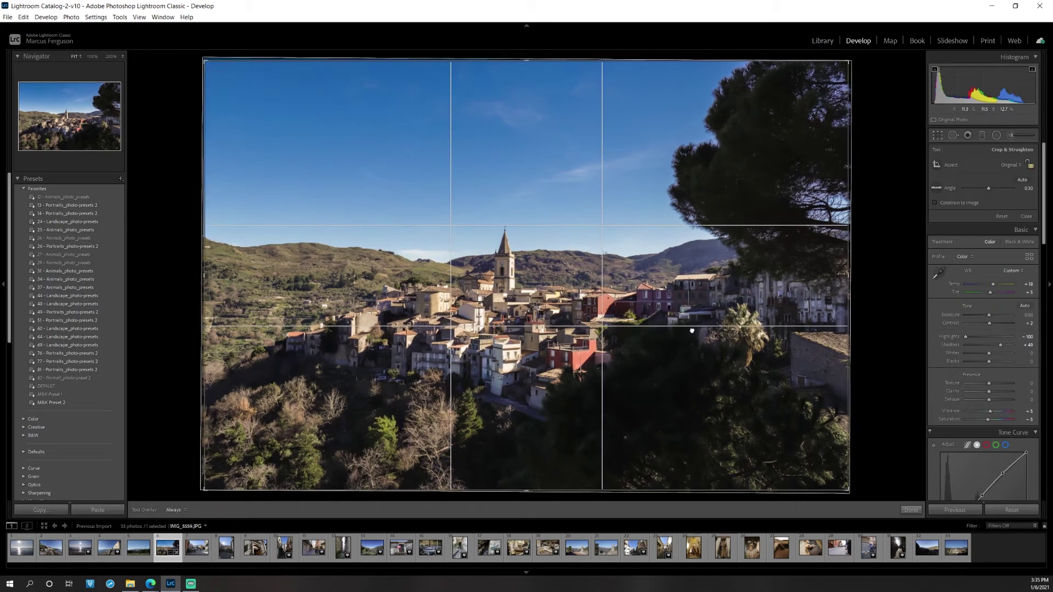
# Crop the village overview photo slightly tighter and set the HSL hue to -10 for orange and -14 for yellow
pyautogui.moveTo(1000, 265); pyautogui.dragTo(1010, 267)
pyautogui.scroll(-3, 936, 358)
pyautogui.moveTo(990, 403)
pyautogui.mouseDown()
pyautogui.moveTo(975, 403)
pyautogui.moveTo(987, 404)
pyautogui.mouseUp()
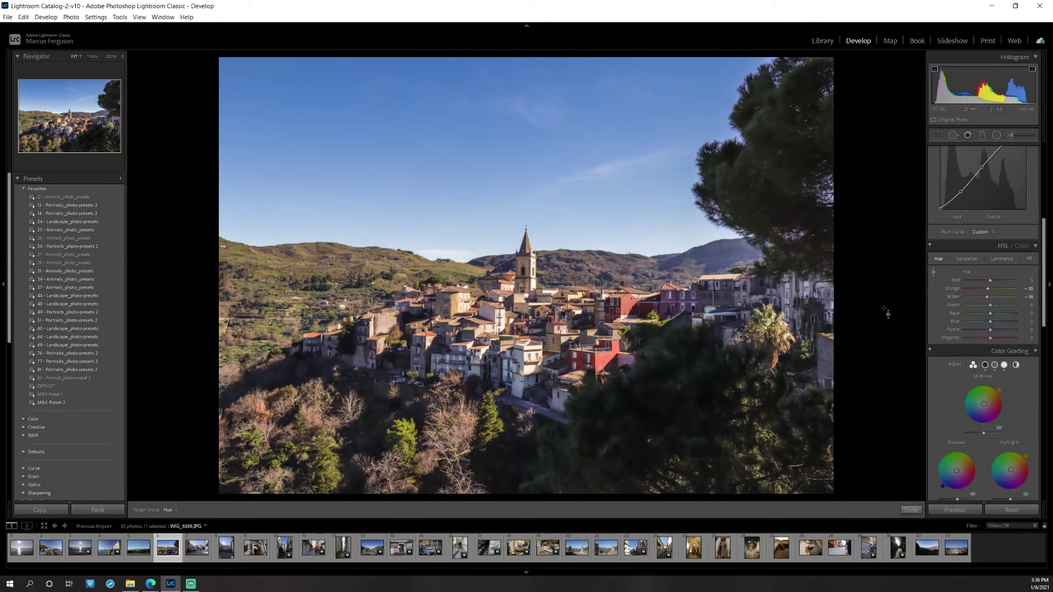
# Color grade the village overview photo, giving the shadows a blue tint and adjusting the hue of the midtones and highlights
pyautogui.scroll(-5, 969, 446)
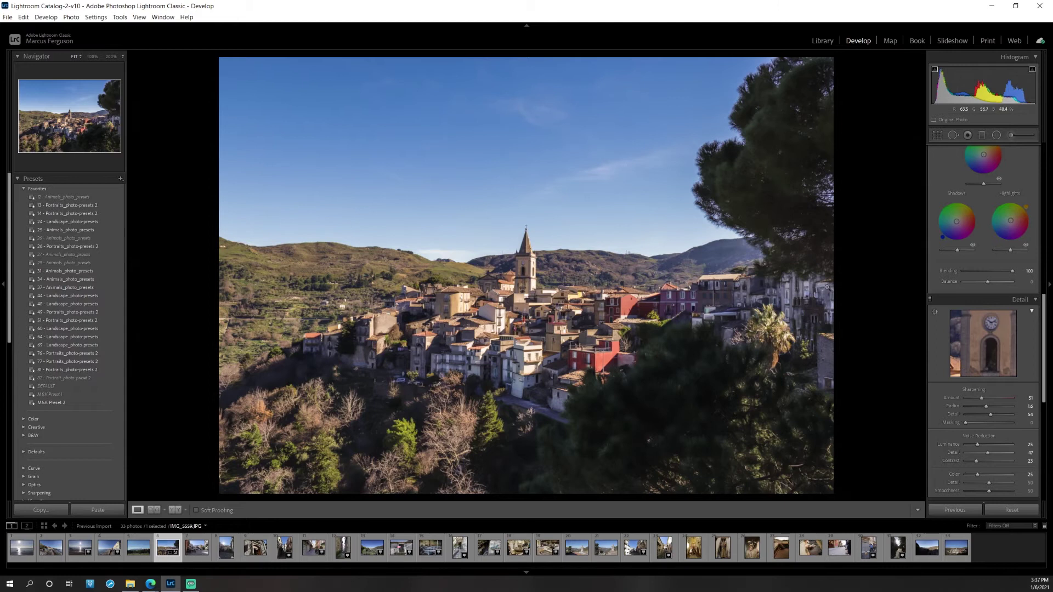
pyautogui.scroll(5, 990, 423)
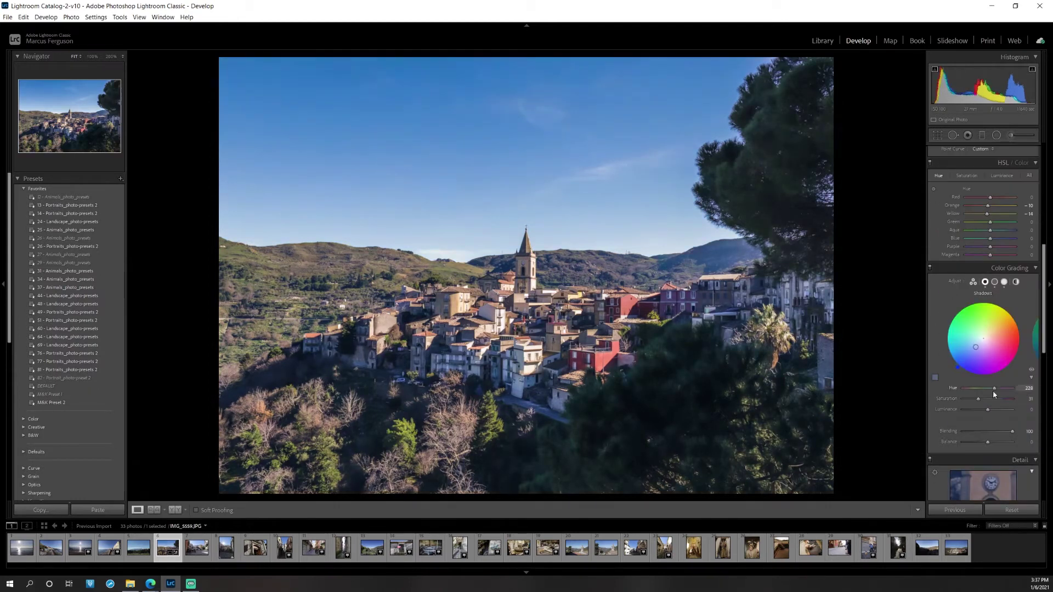
pyautogui.moveTo(992, 391); pyautogui.dragTo(999, 388)
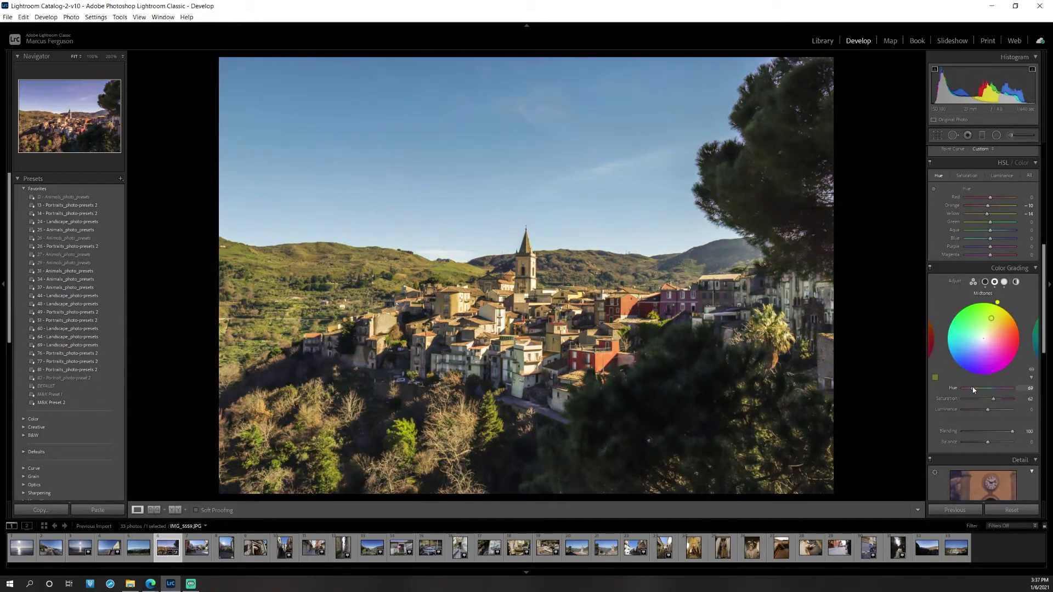
pyautogui.click(984, 337)
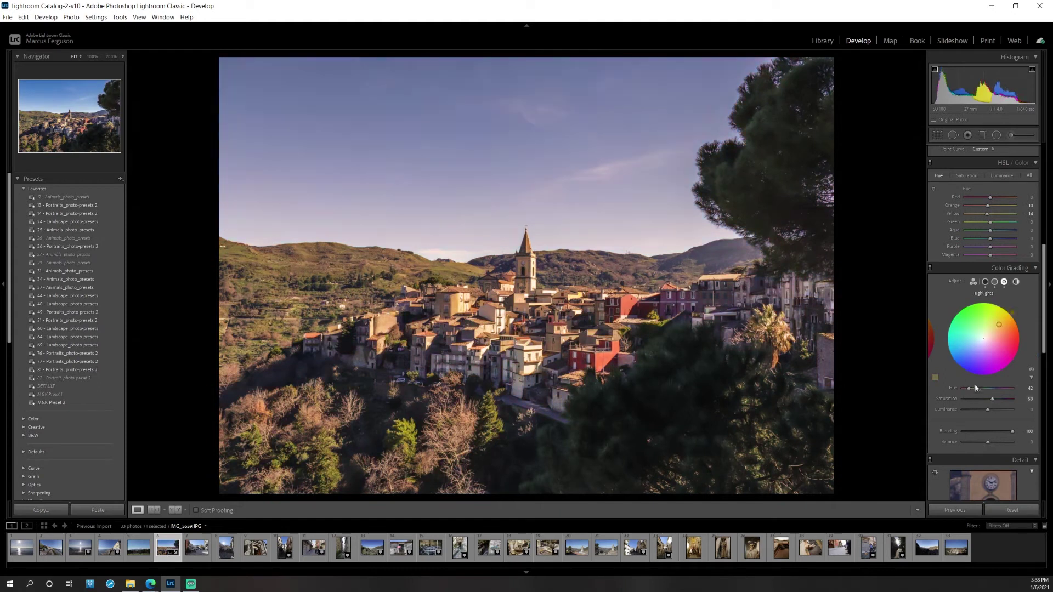
pyautogui.scroll(5, 946, 411)
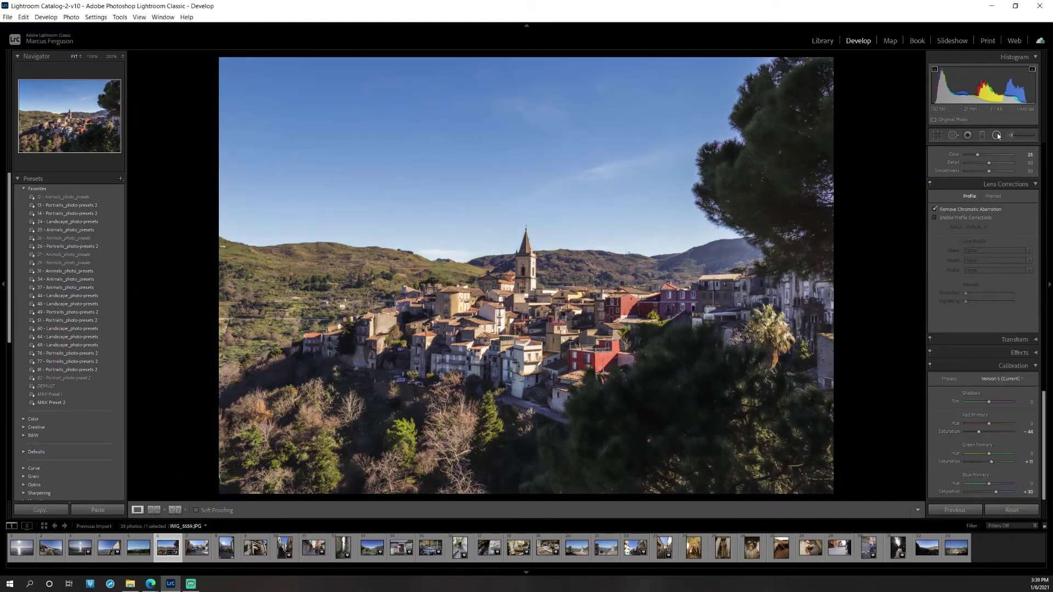
# Adjust the Dehaze amount of the village overview photo, raising it from a strongly hazy setting to restore contrast
pyautogui.click(997, 136)
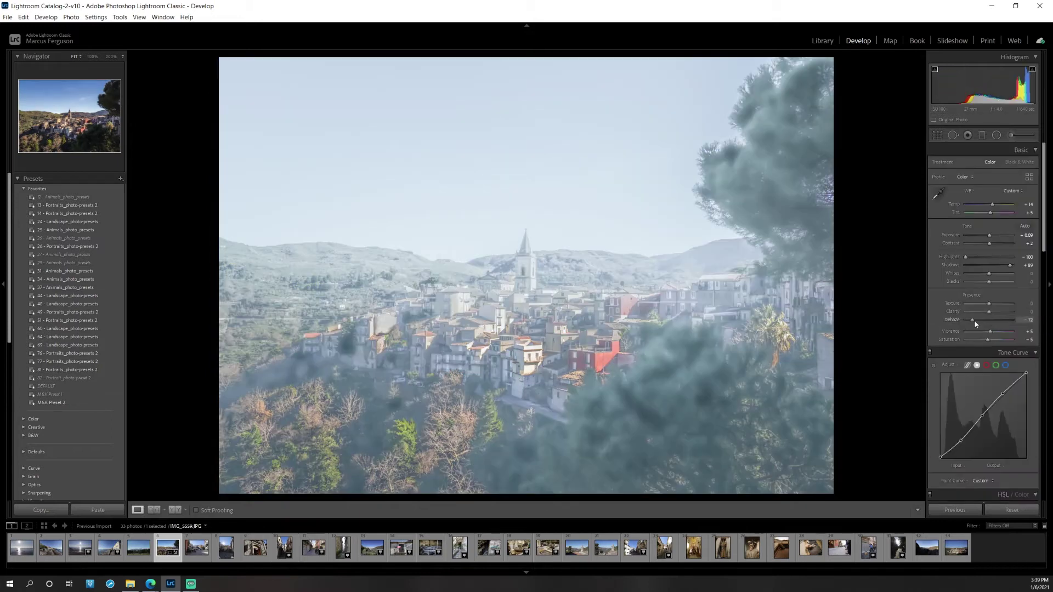
pyautogui.moveTo(973, 320); pyautogui.dragTo(991, 321)
pyautogui.scroll(-3, 929, 455)
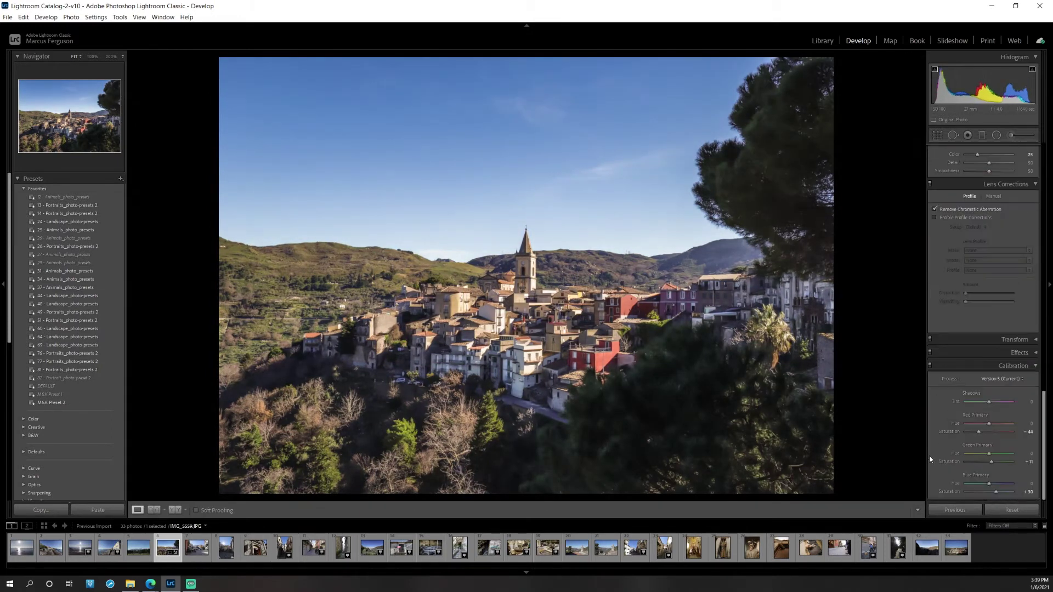
# Compare the before and after versions of the village overview photo with the surrounding interface fully blacked out
pyautogui.press('\\')
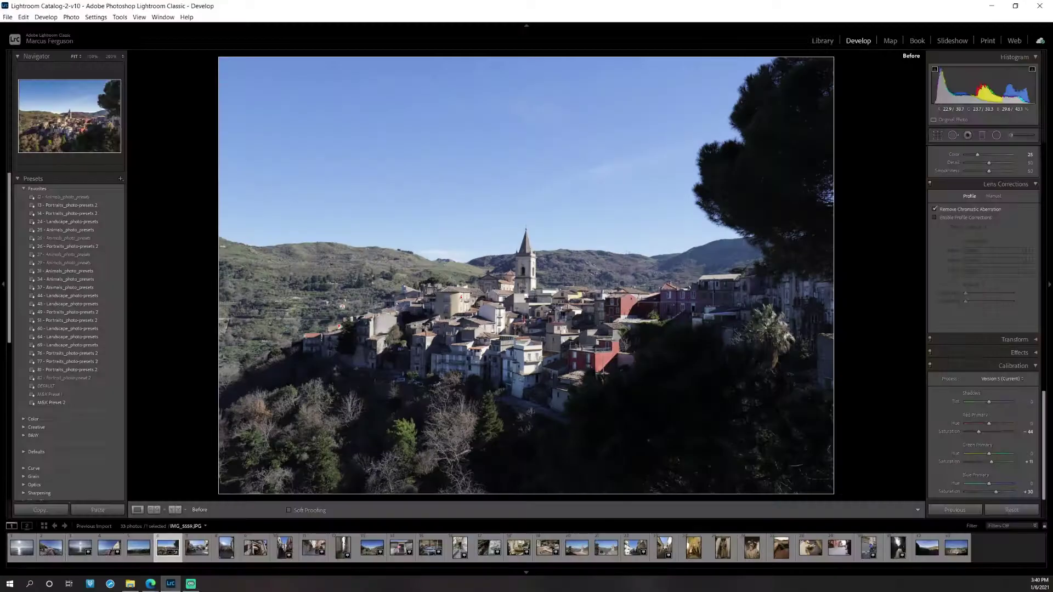
pyautogui.press('l')
pyautogui.press('l')
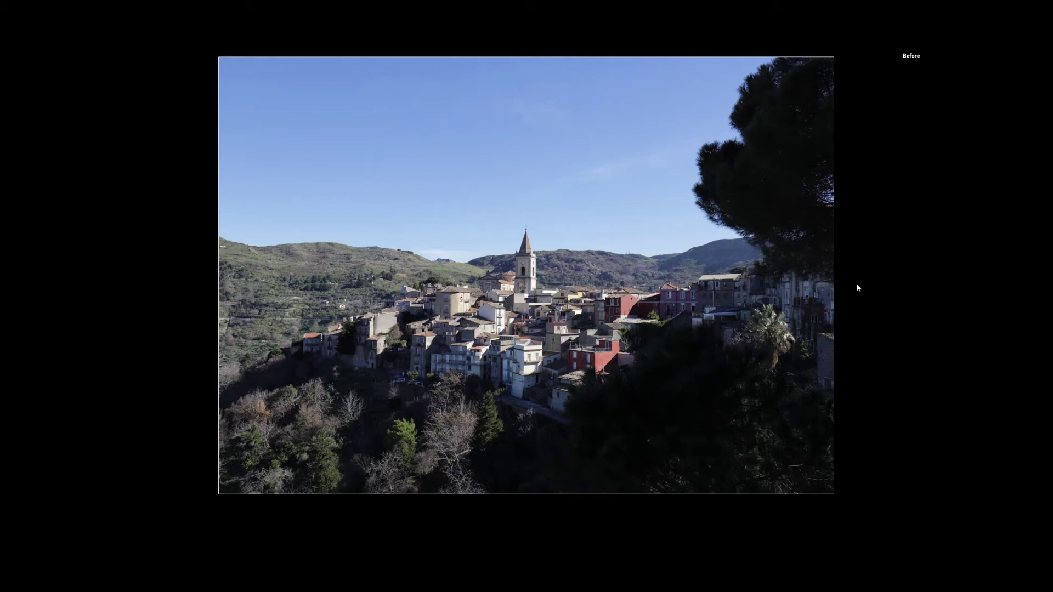
pyautogui.press('\\')
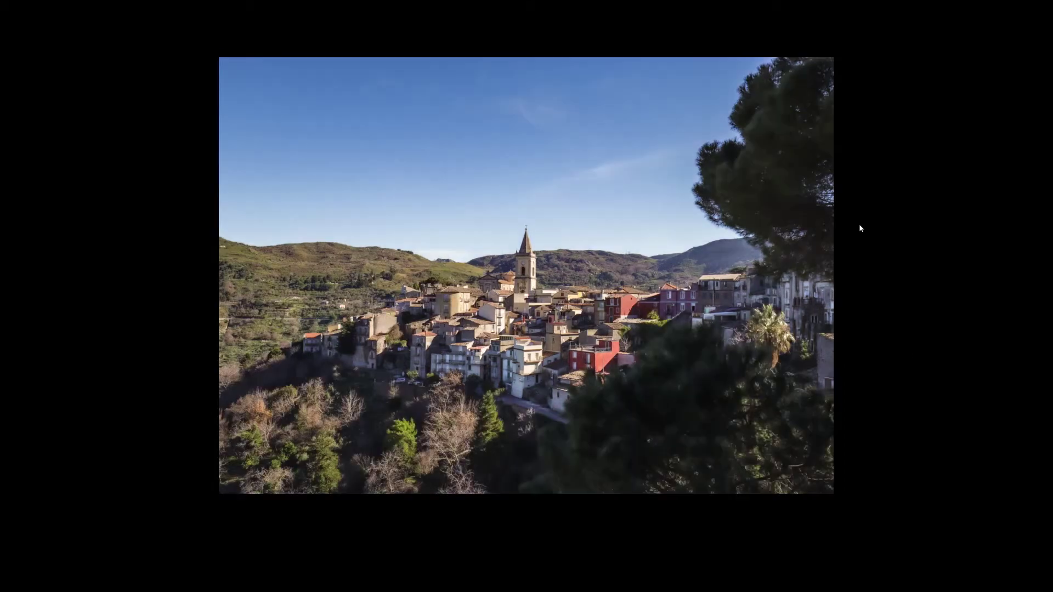
pyautogui.press('\\')
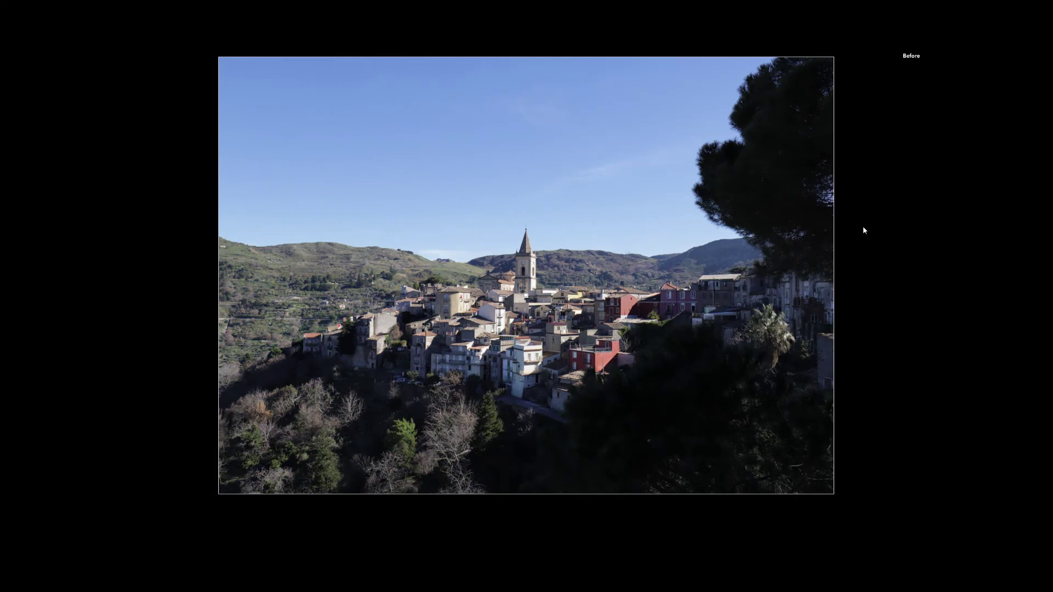
pyautogui.press('\\')
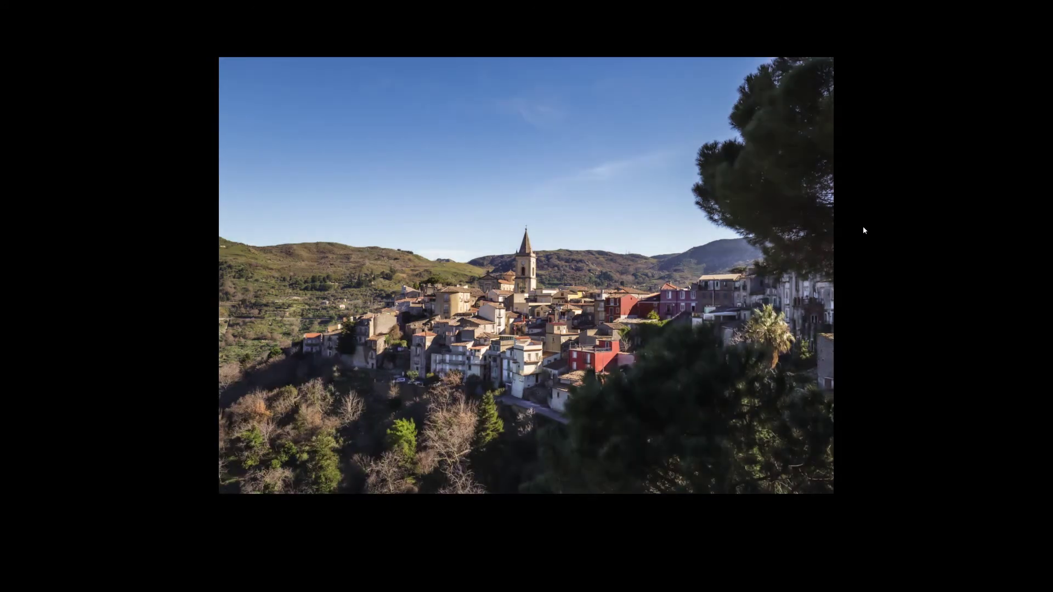